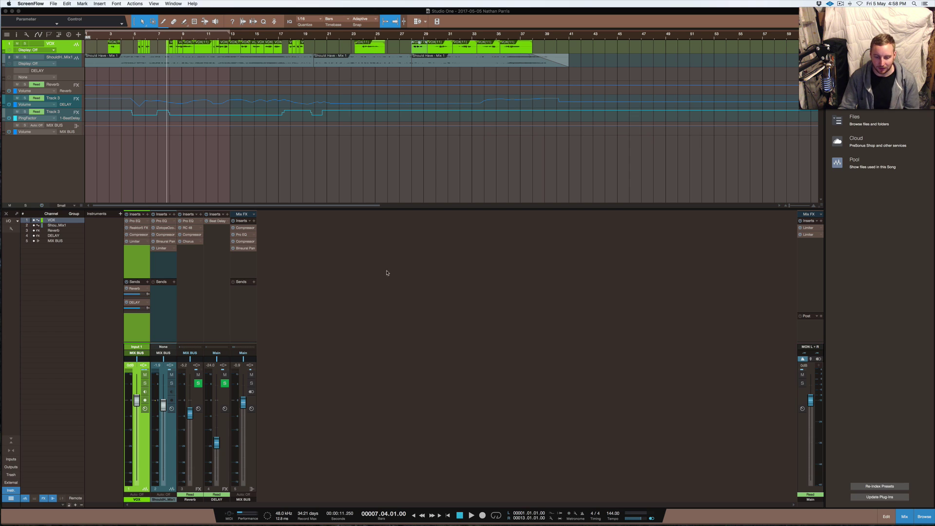
Open the VOX channel's Reaktor5 FX insert showing The Mouth and position its window higher.
left_click(139, 227)
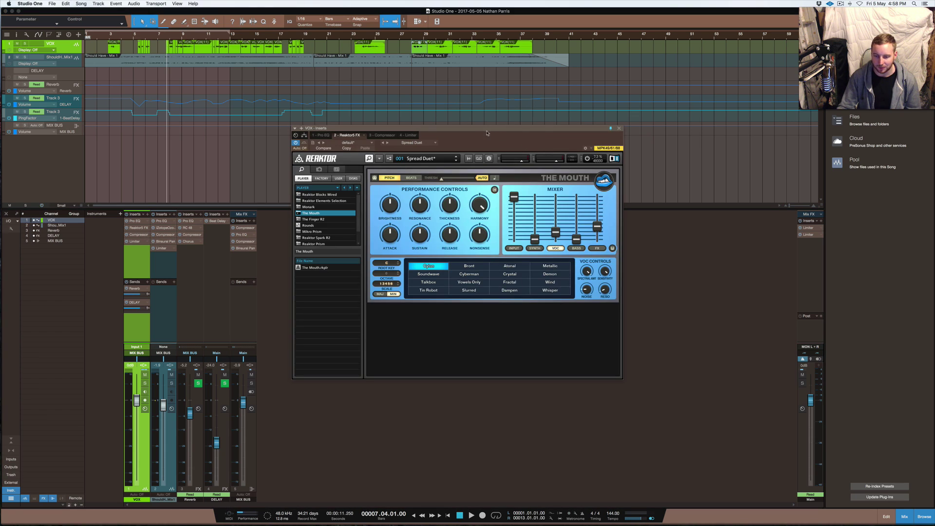
left_click_drag(486, 132, 492, 123)
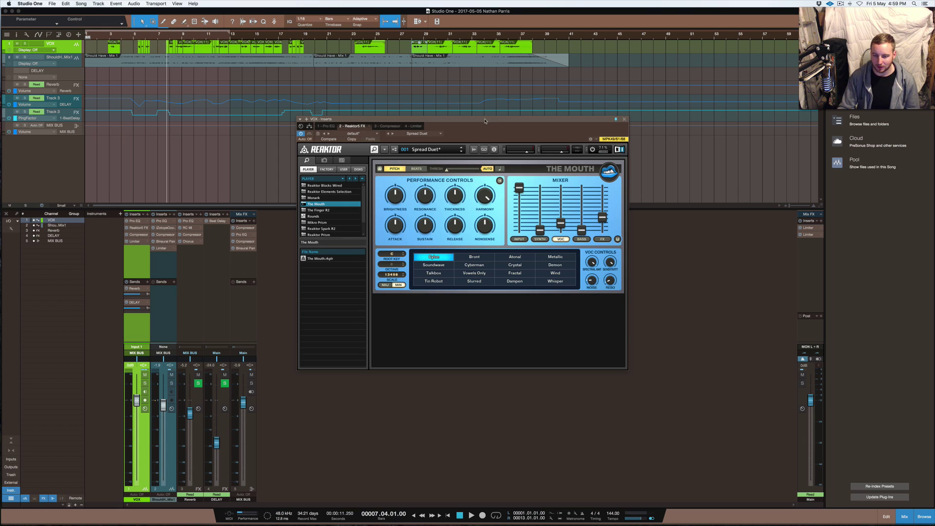
left_click_drag(485, 121, 472, 126)
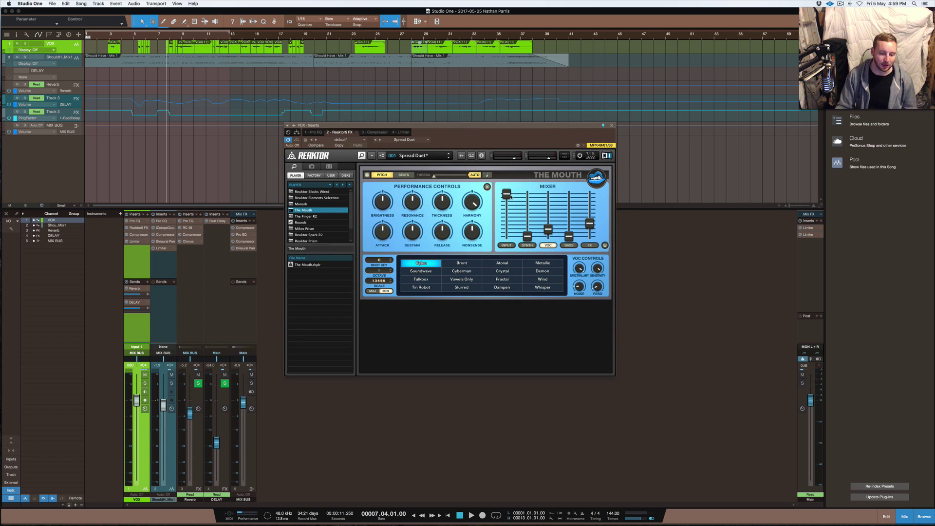
left_click_drag(461, 146, 459, 123)
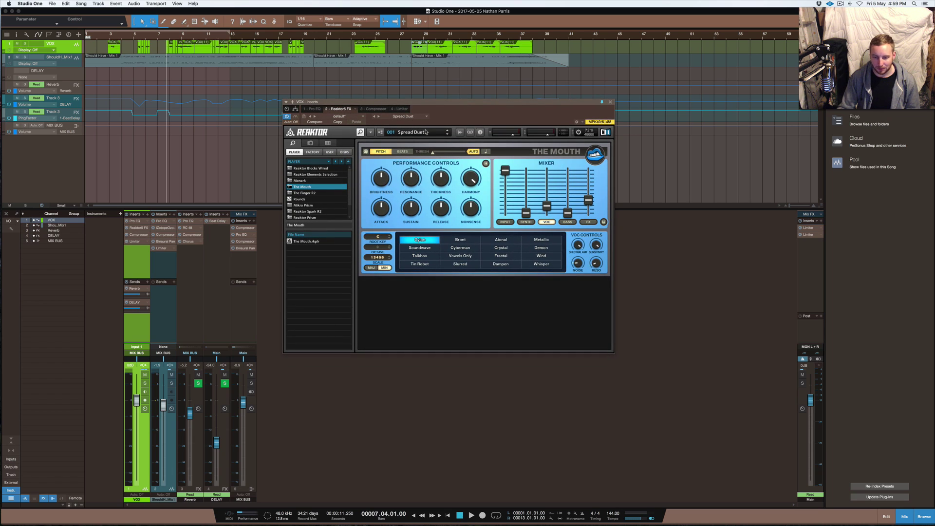
Load The Mouth's Vocal Effects > Spread Duet preset and move its window to the right.
left_click(407, 132)
mouse_move(430, 133)
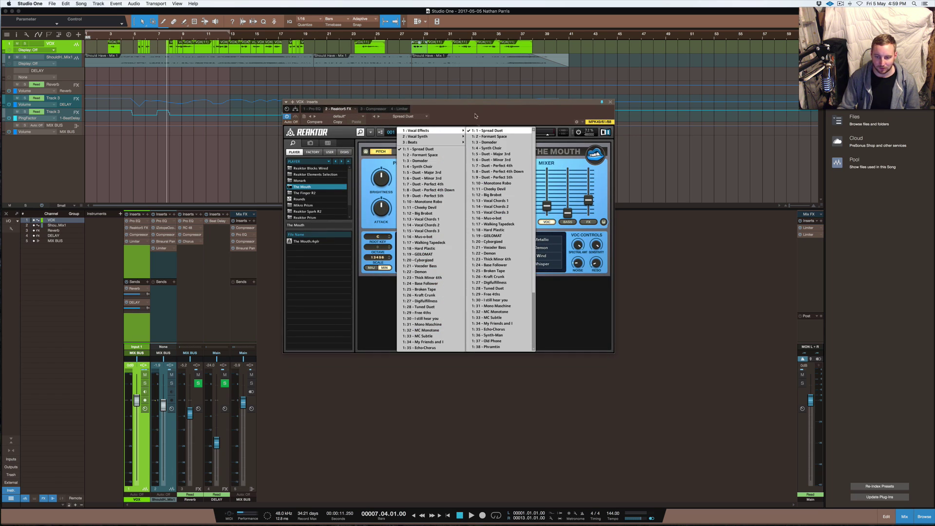
left_click(374, 167)
left_click_drag(465, 106, 665, 112)
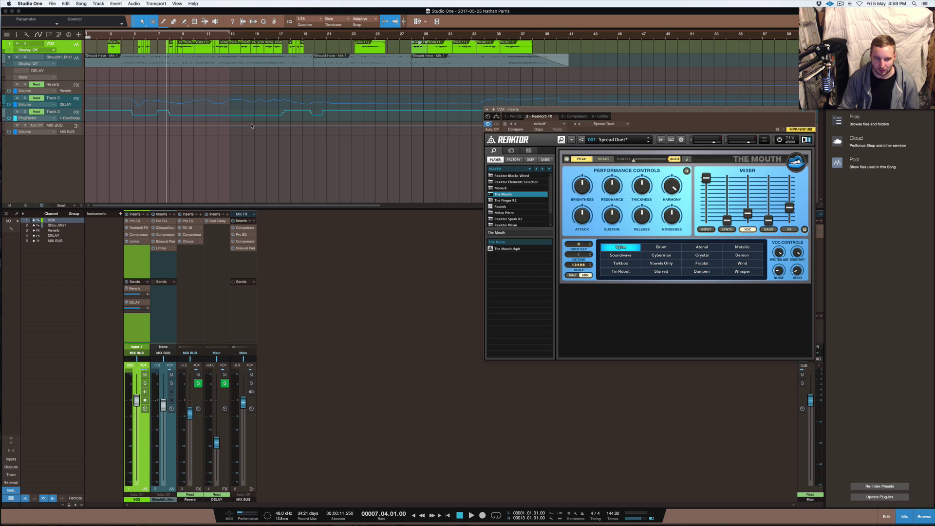
Add a Native Instruments Reaktor5 FX insert to the VOX channel.
left_click(149, 214)
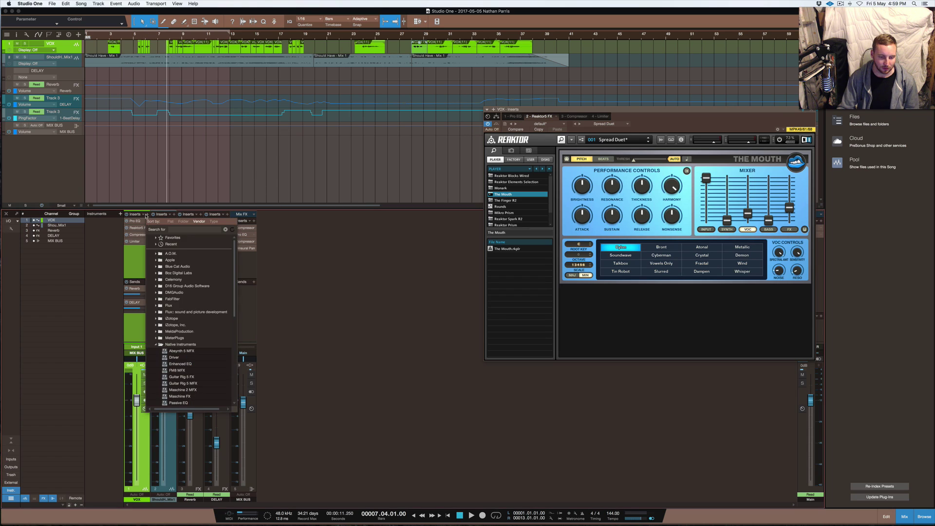
scroll(194, 350, "down", 5)
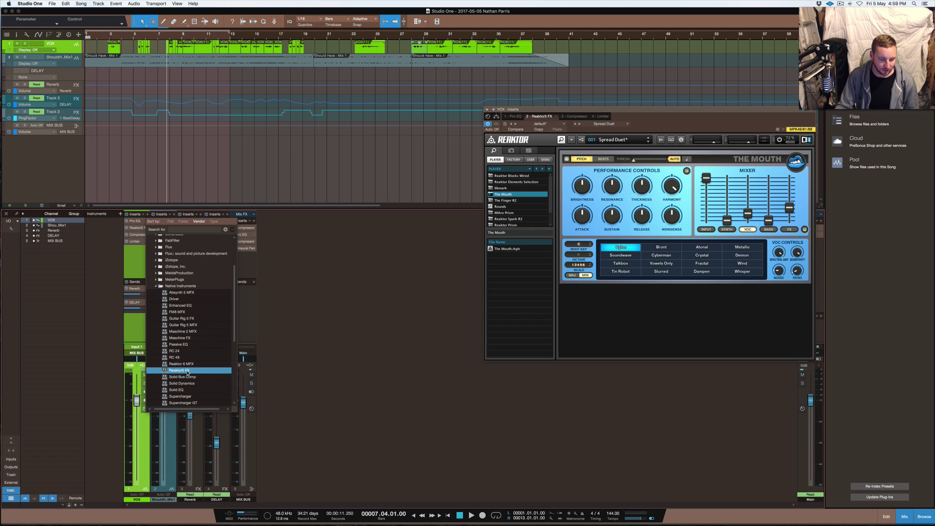
left_click(367, 307)
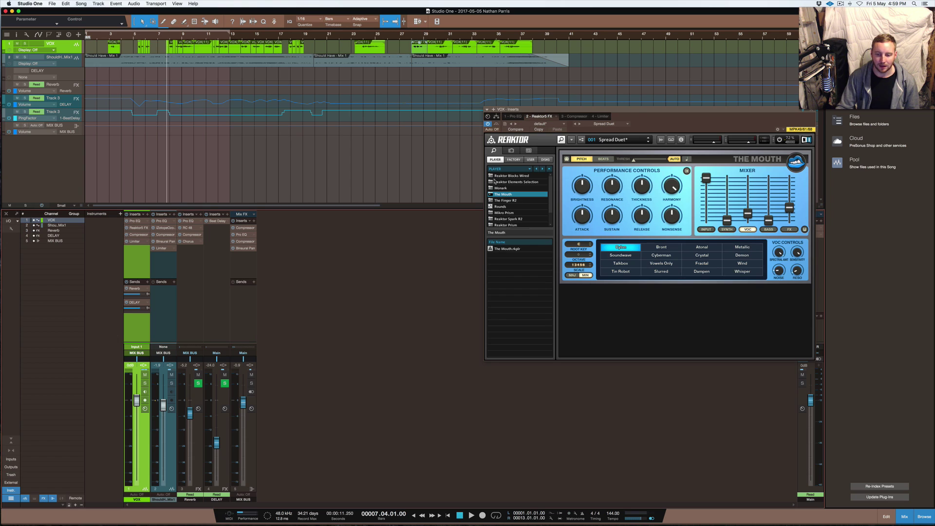
left_click_drag(386, 131, 332, 124)
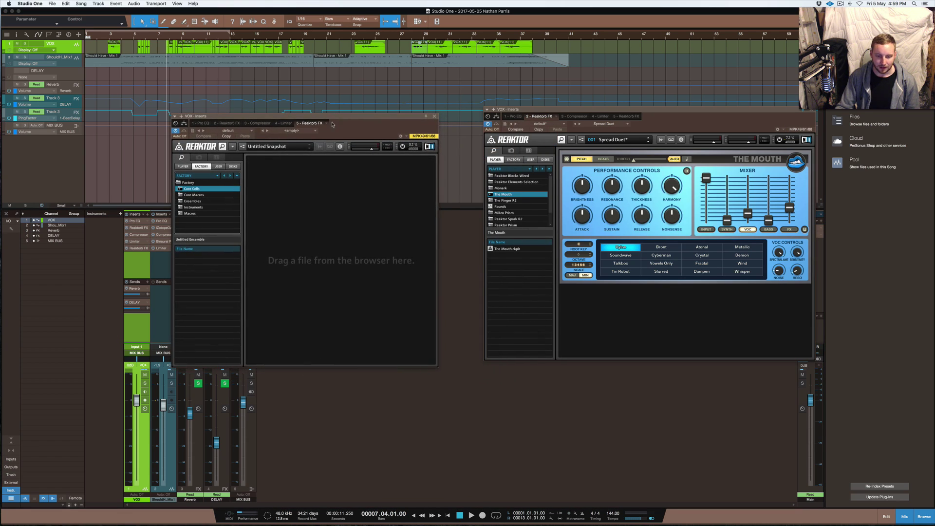
Load The Mouth.rkplr from Reaktor's Player list into the new insert.
left_click(183, 166)
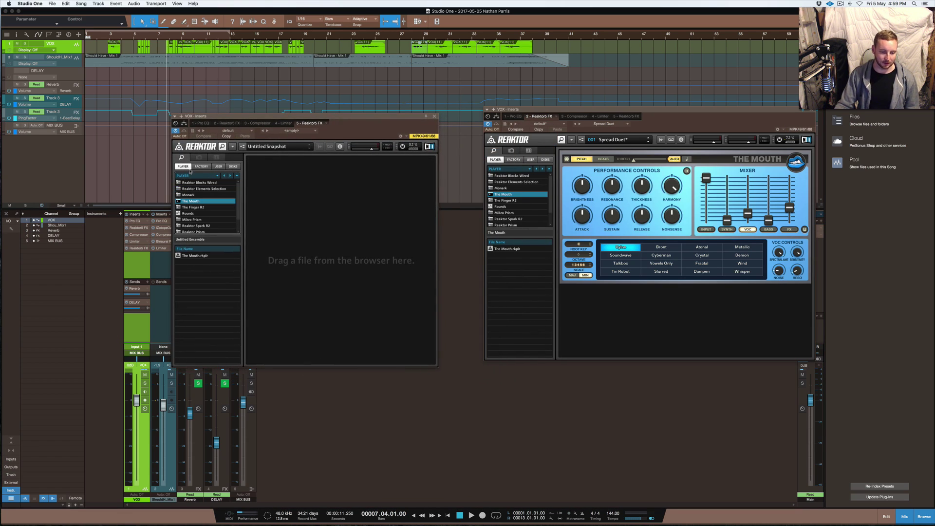
left_click(187, 194)
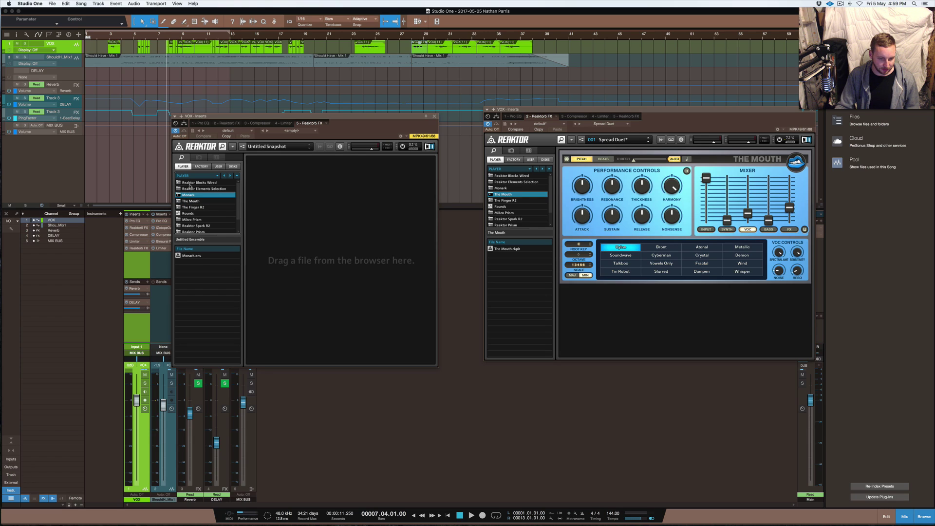
left_click(192, 214)
left_click(191, 201)
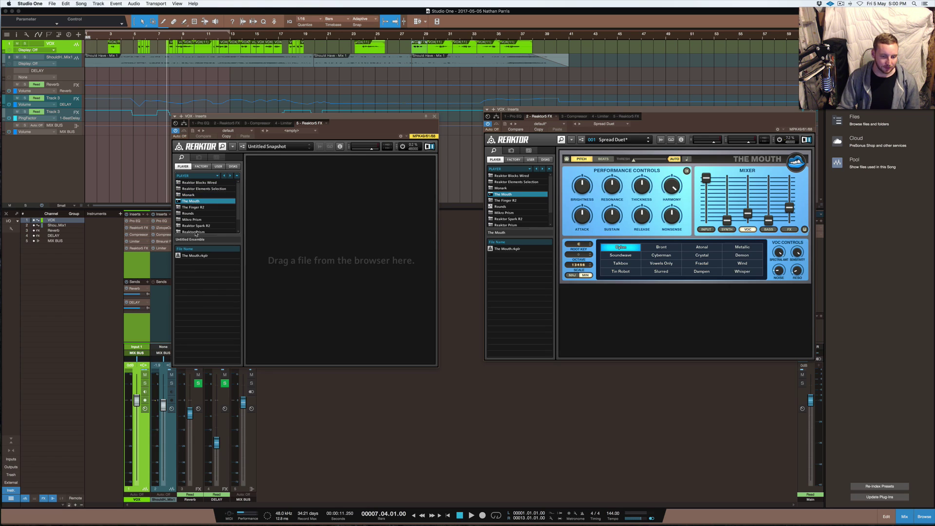
left_click(191, 255)
double_click(191, 255)
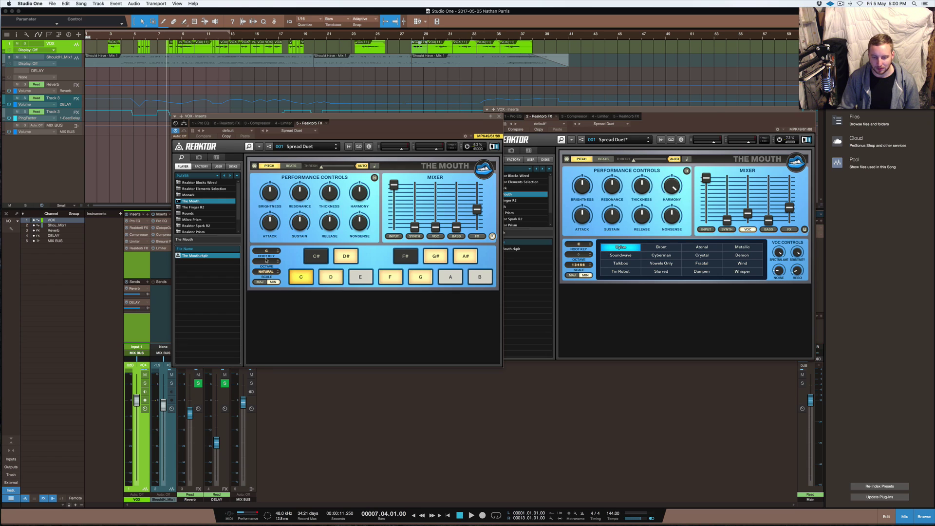
Place both Reaktor windows side by side, set The Mouth's scale to 13456, raise Harmony and the VOC fader.
left_click_drag(648, 112, 661, 122)
left_click_drag(468, 117, 475, 117)
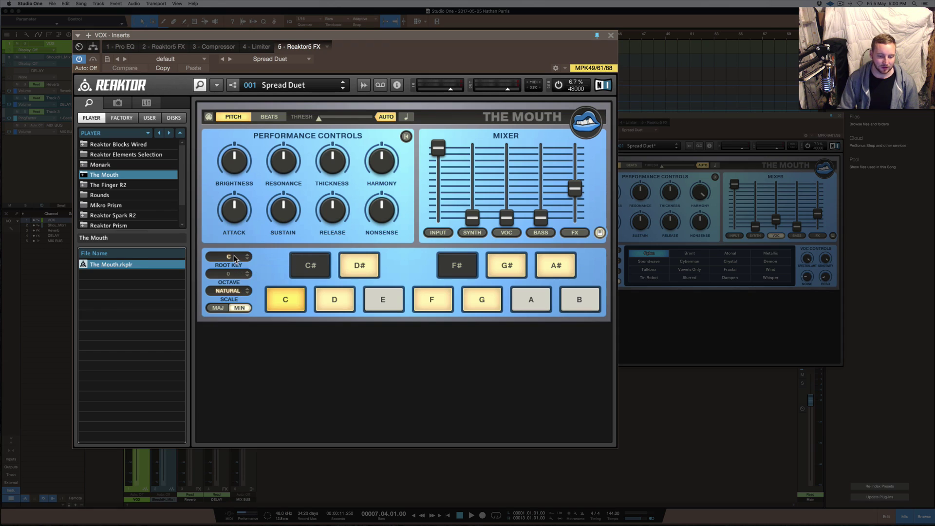
left_click(234, 258)
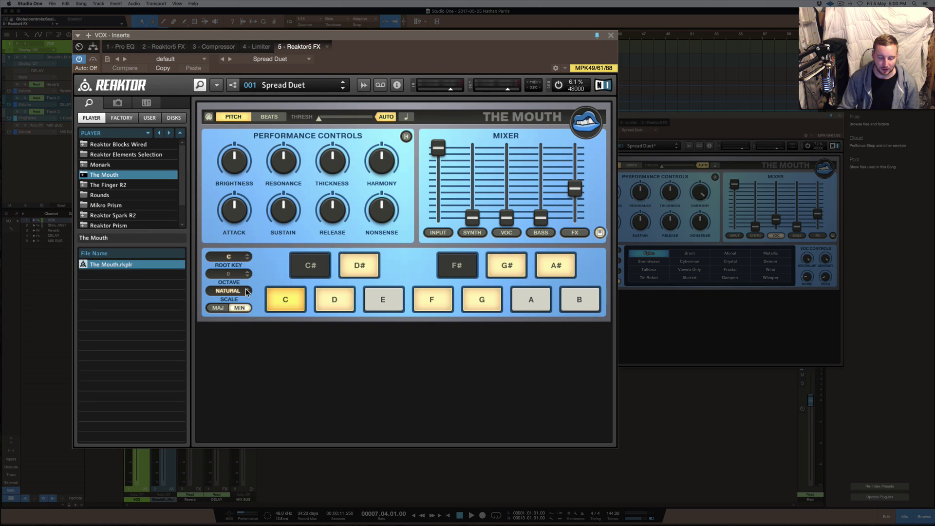
left_click_drag(231, 291, 231, 224)
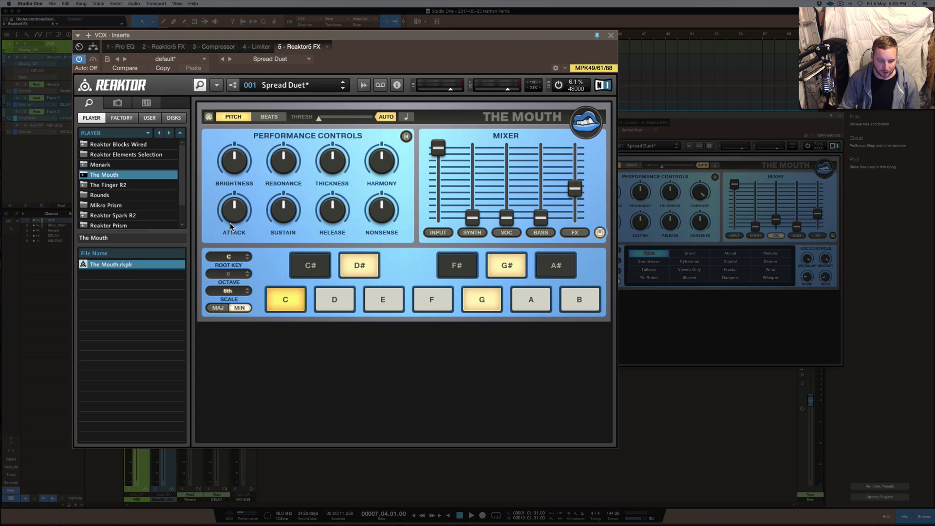
left_click_drag(230, 220, 230, 217)
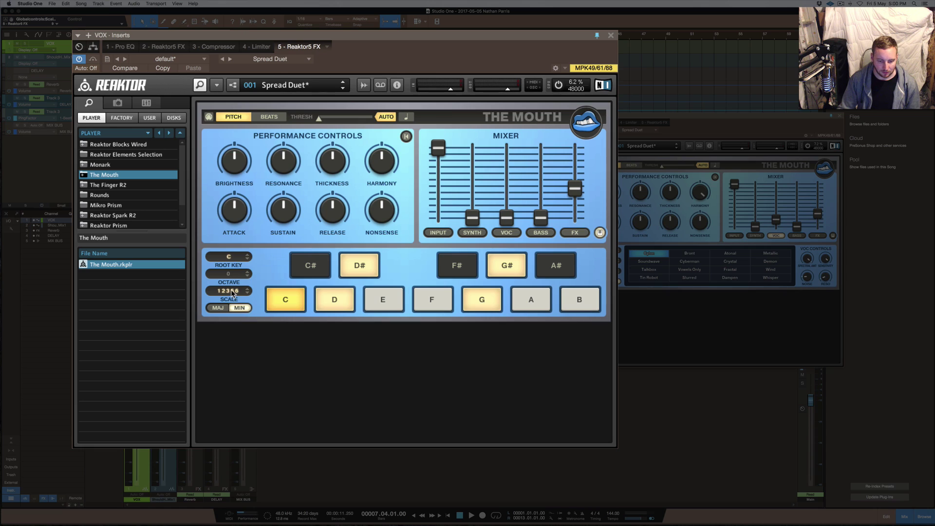
left_click_drag(232, 295, 232, 300)
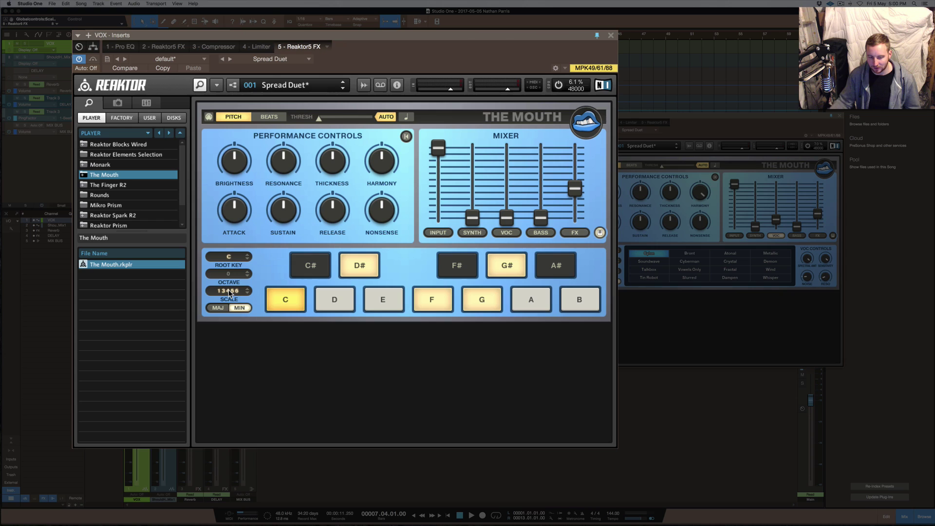
left_click_drag(379, 168, 393, 57)
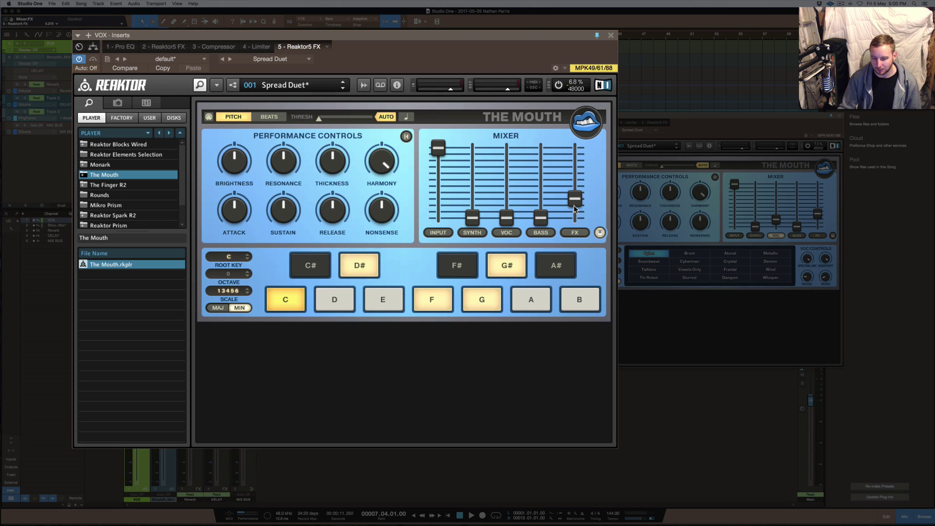
left_click_drag(507, 218, 506, 205)
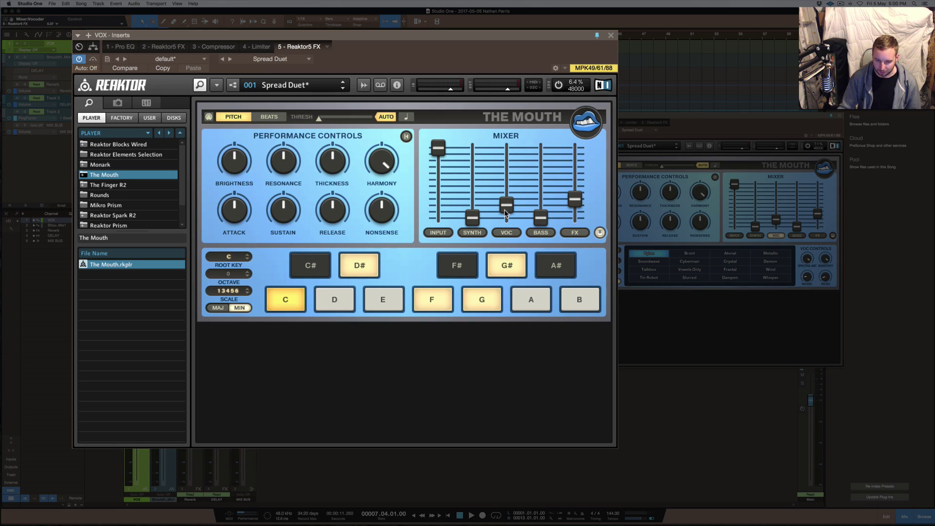
Apply The Mouth's Medium Delay FX preset, then compare both instances' VOC, INPUT and SYNTH pages.
left_click(576, 233)
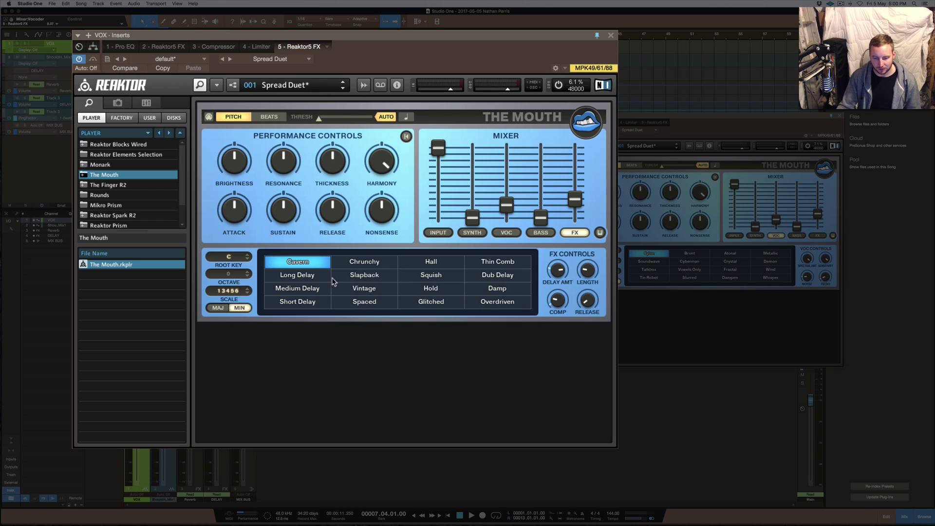
left_click(297, 289)
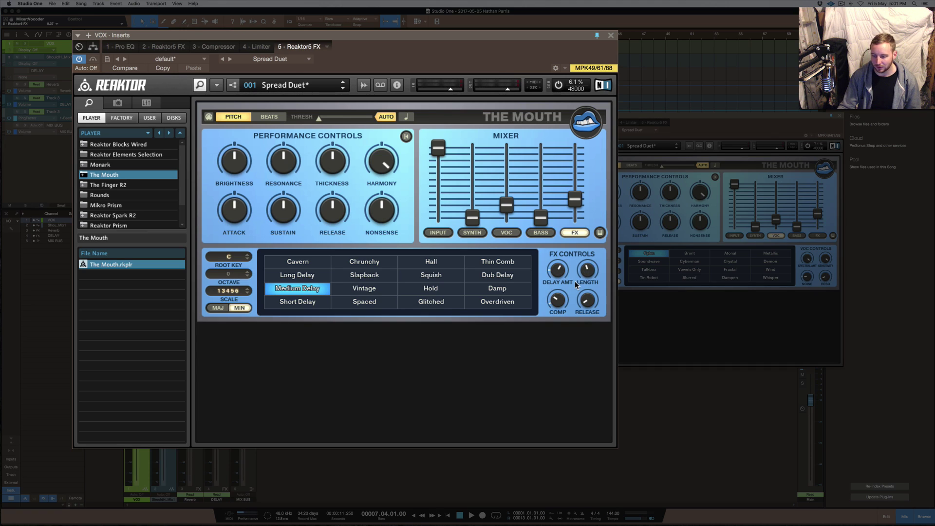
left_click(815, 246)
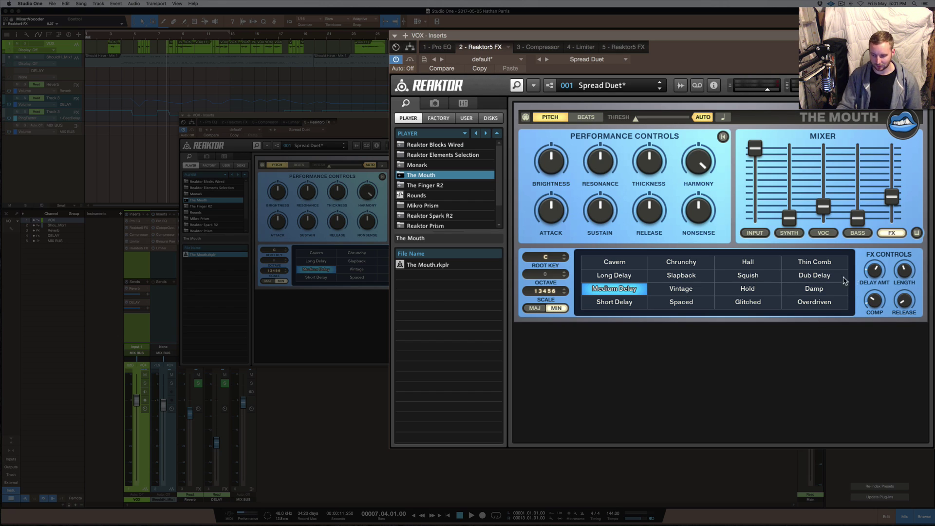
left_click(507, 234)
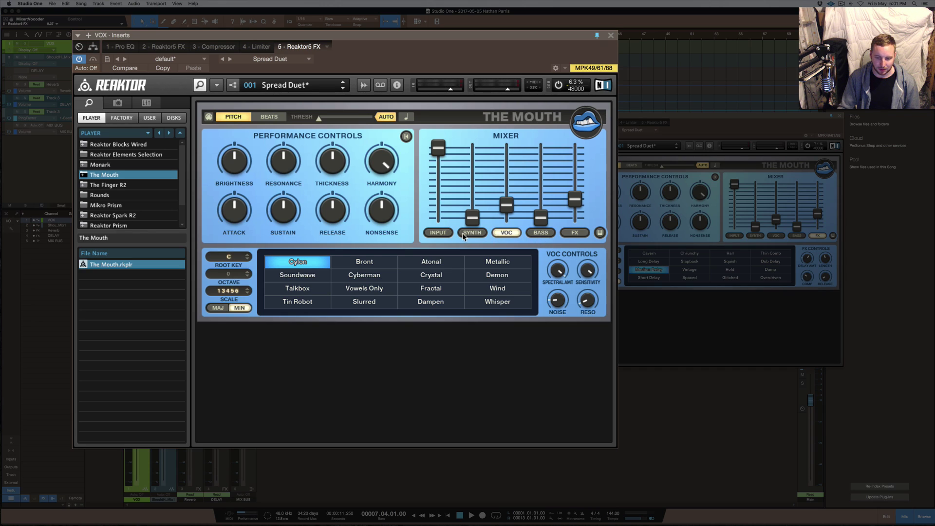
left_click(438, 233)
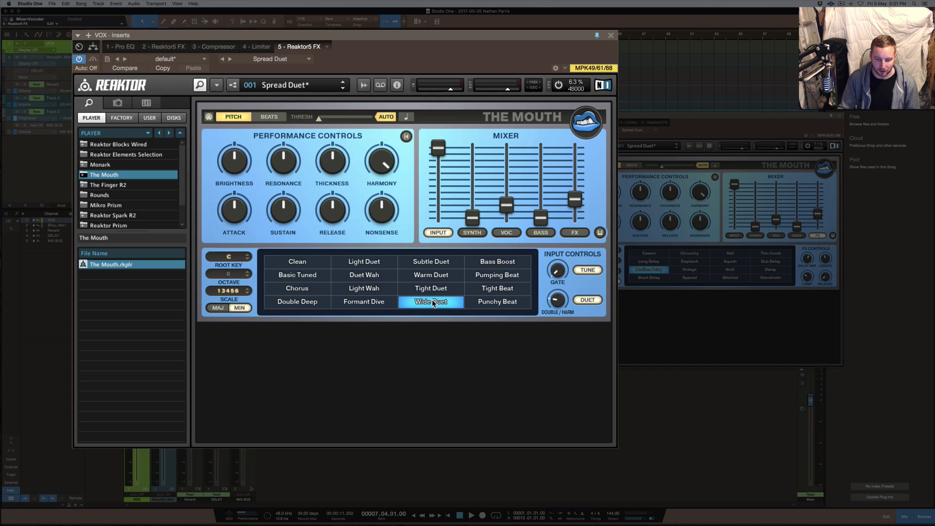
left_click(472, 233)
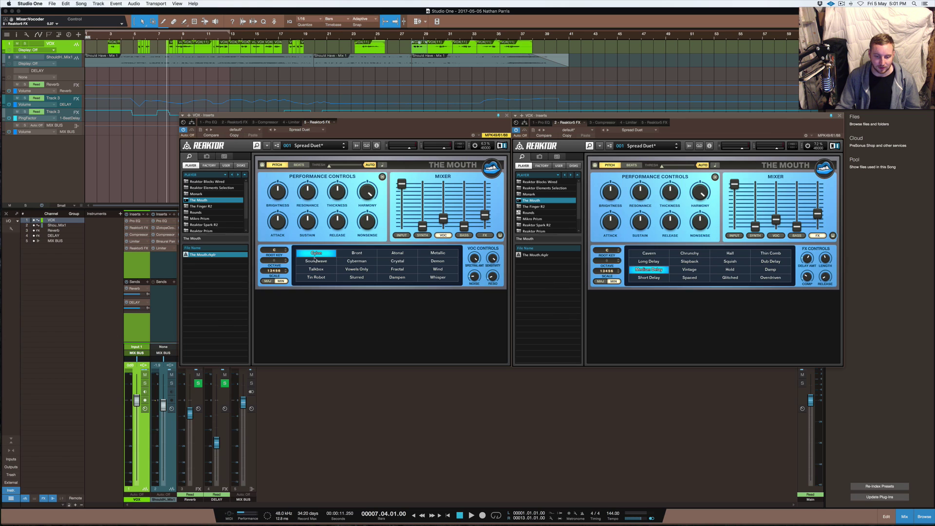
Close the slot 5 Reaktor window and drag its Reaktor5 FX insert out of VOX.
left_click(507, 116)
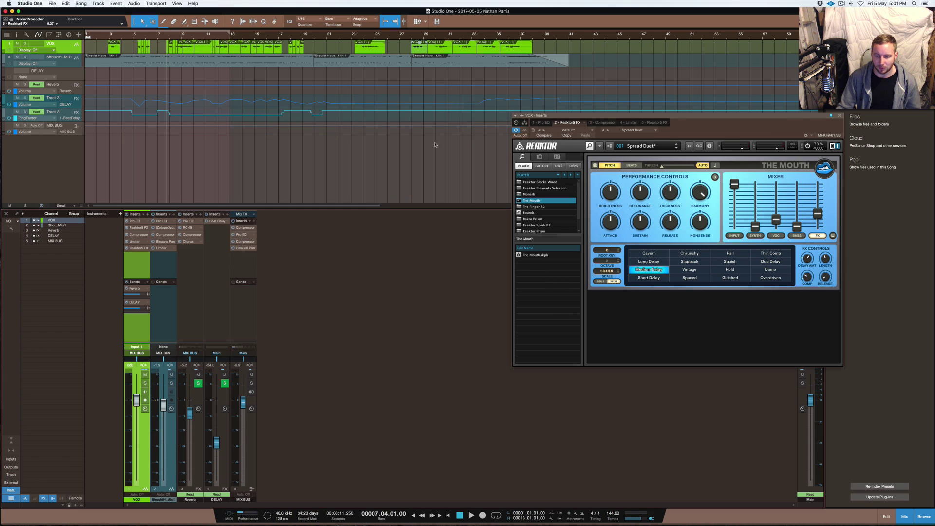
left_click_drag(147, 249, 345, 313)
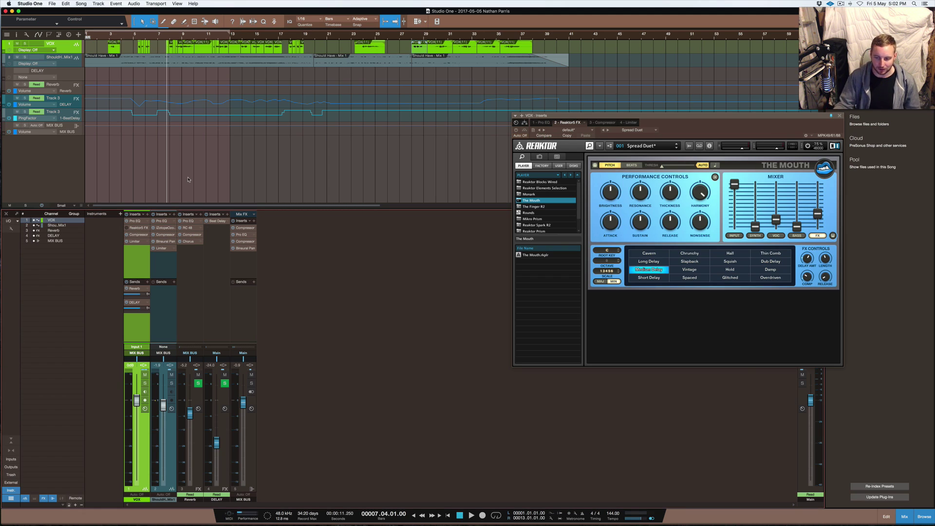
Play the song, activate the VOX Reaktor5 FX insert, and play it again with the effect.
left_click_drag(609, 116, 422, 125)
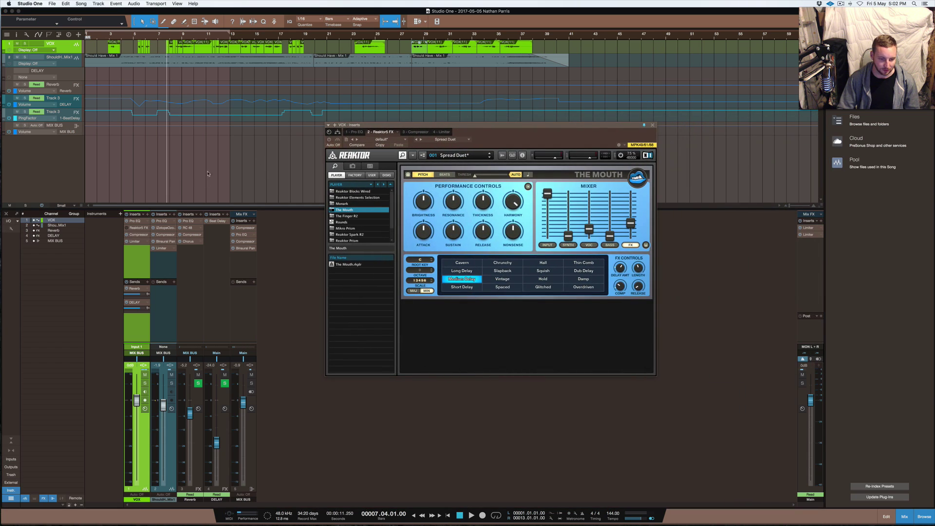
key("space")
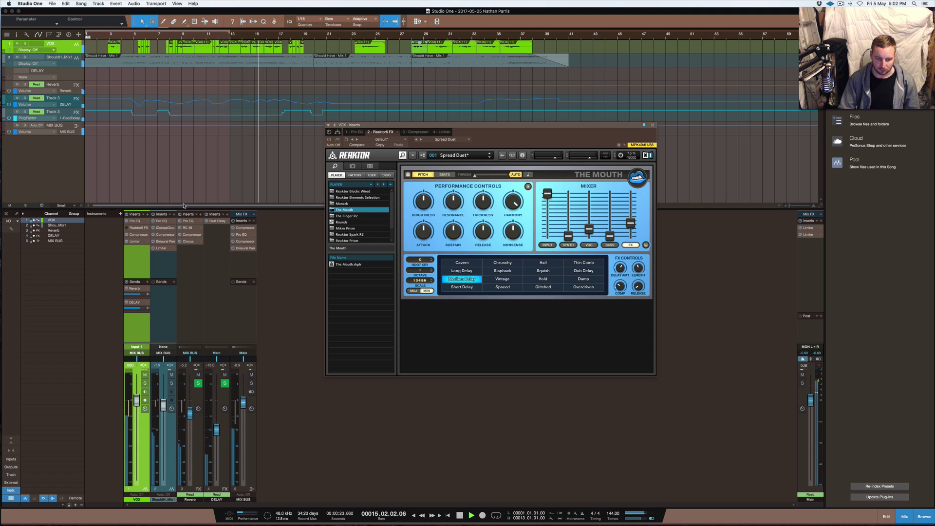
key("space")
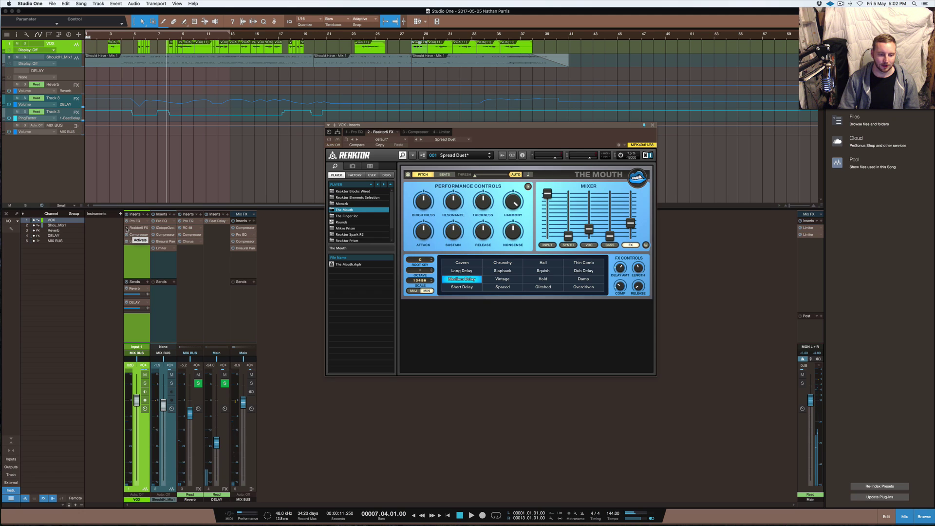
left_click(127, 229)
key("space")
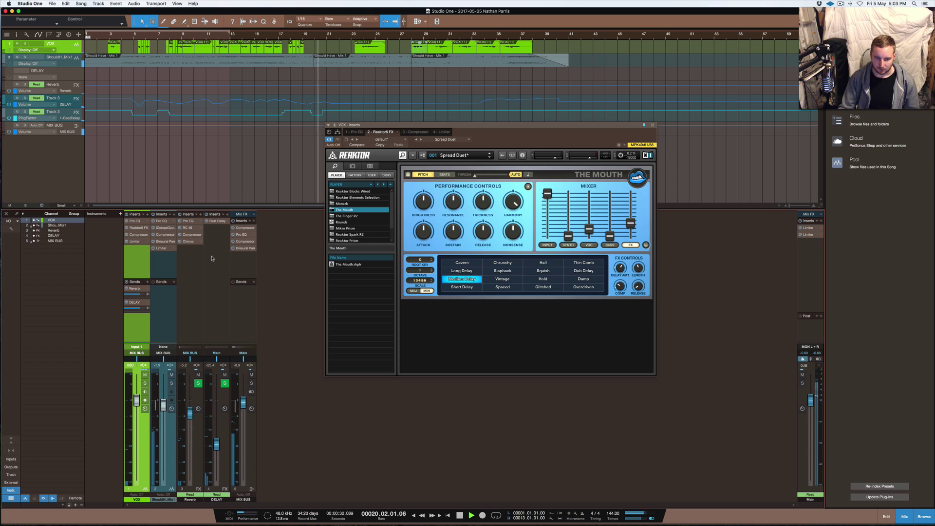
key("space")
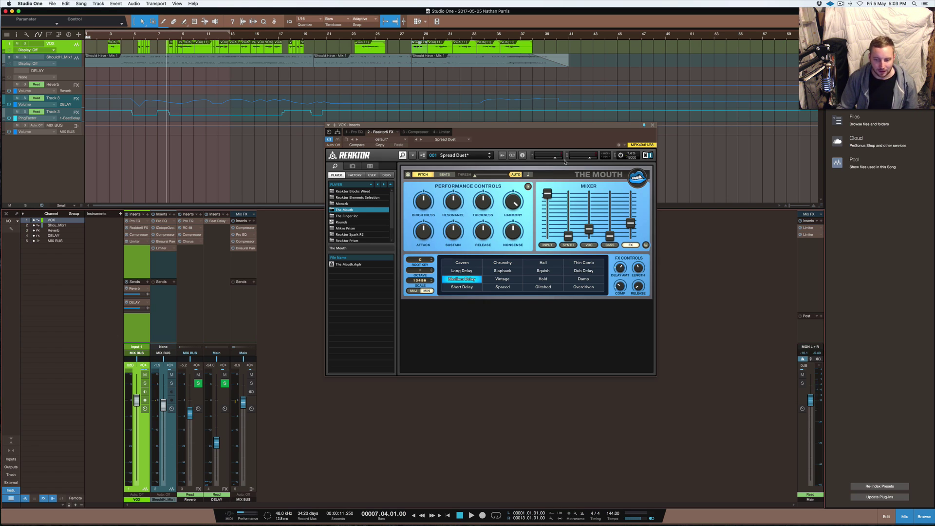
Close the VOX - Inserts plugin window.
left_click(653, 125)
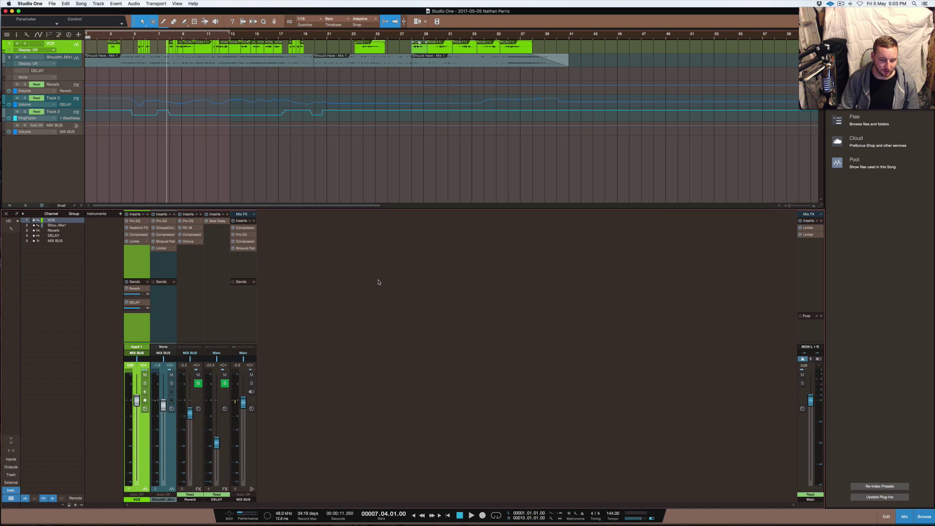